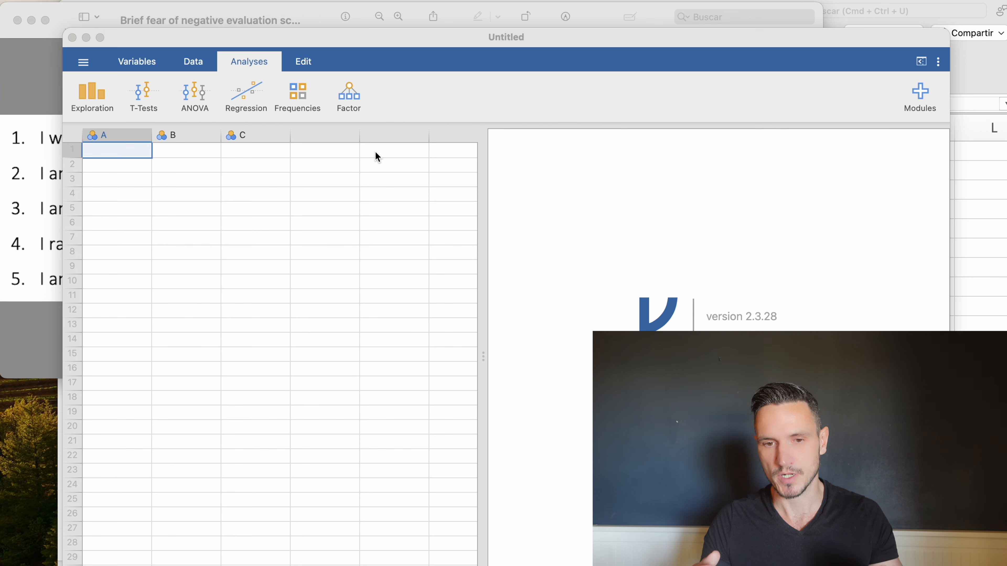
Switch to the Brief Fear of Negative Evaluation scale document and examine its five items, comparing the wording of items 2 and 4 with the others
{"action": "left_click", "coordinate": [33, 84]}
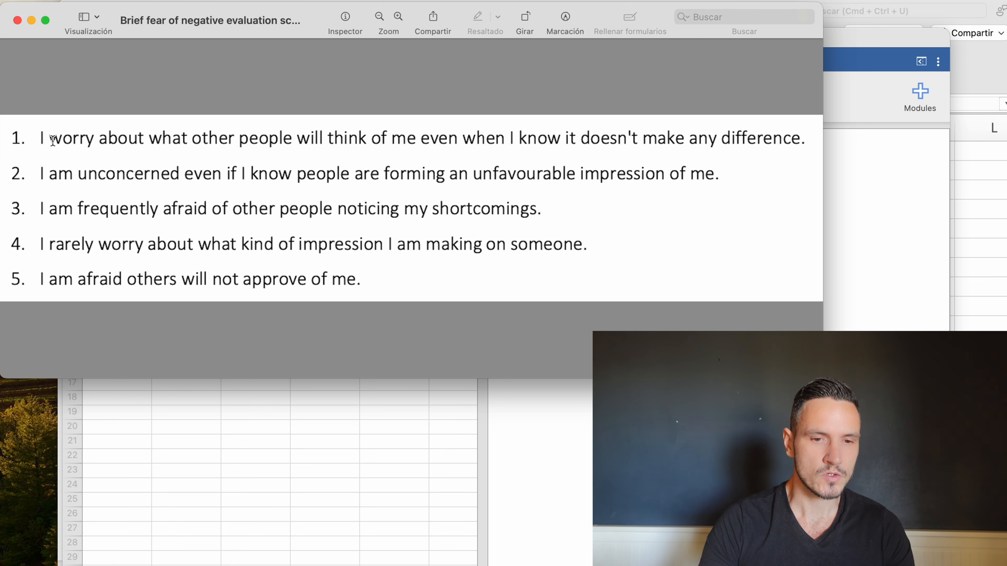
{"action": "left_click_drag", "start_coordinate": [37, 142], "coordinate": [367, 137]}
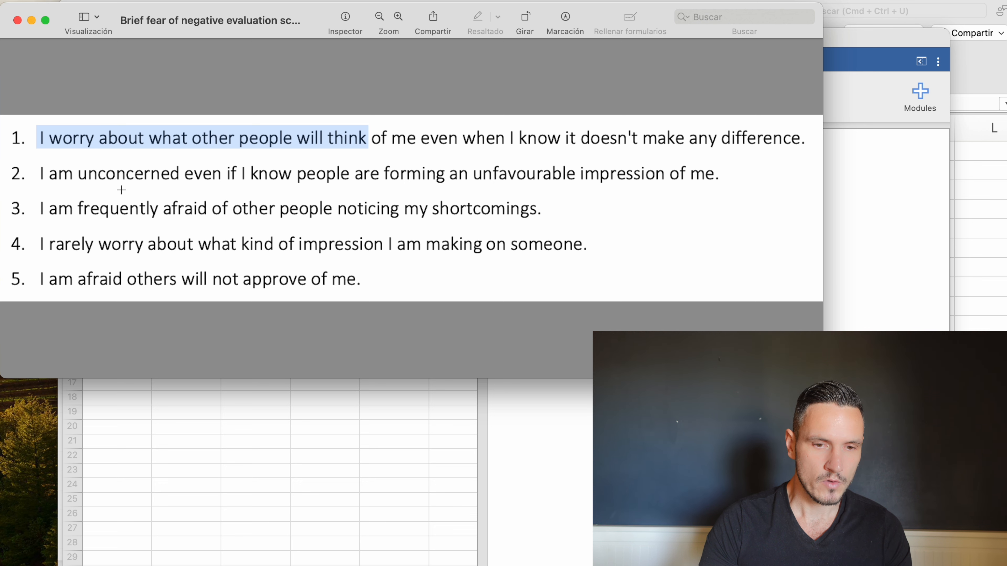
{"action": "left_click", "coordinate": [39, 175]}
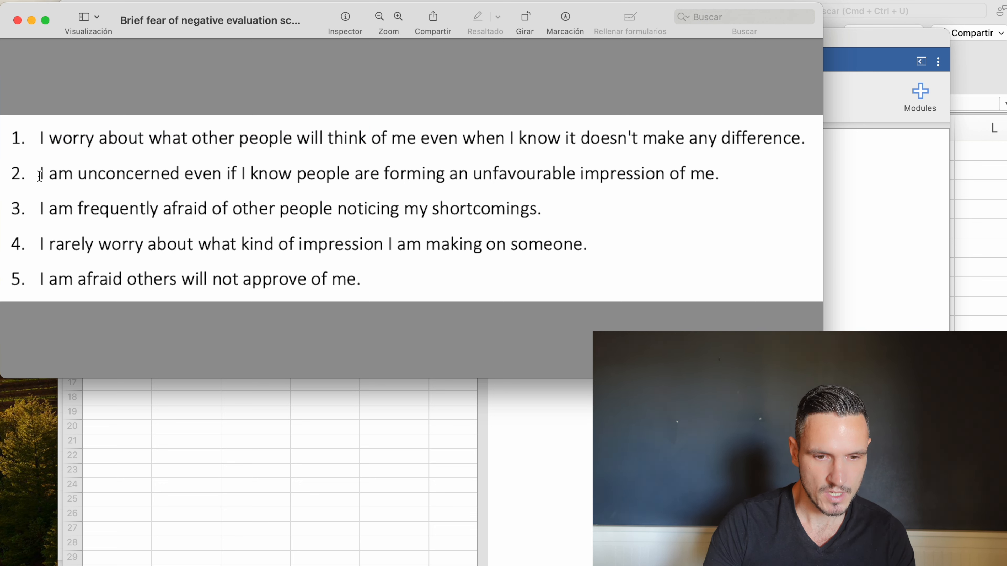
{"action": "left_click_drag", "start_coordinate": [40, 175], "coordinate": [720, 174]}
{"action": "left_click", "coordinate": [39, 175]}
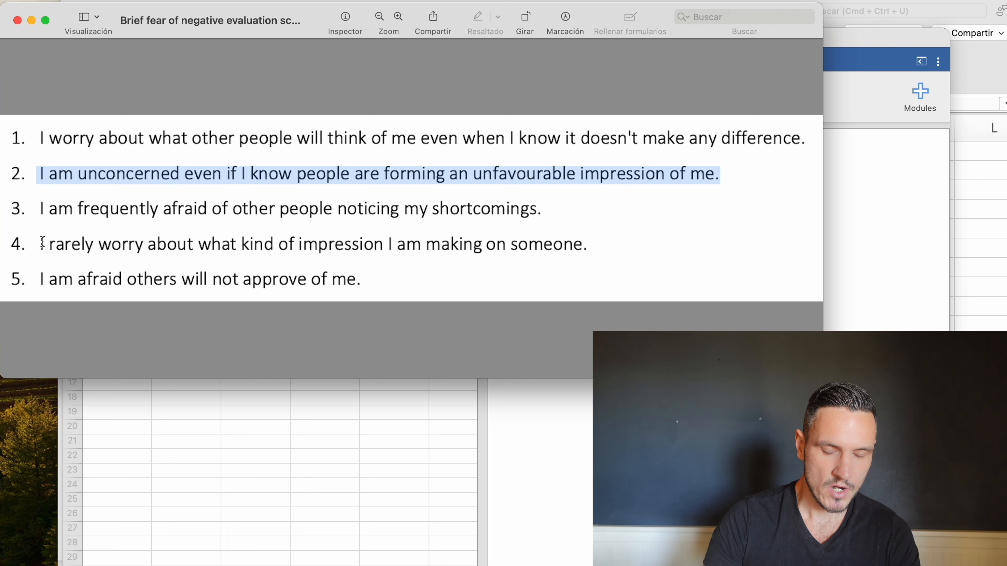
{"action": "left_click_drag", "start_coordinate": [42, 242], "coordinate": [588, 244]}
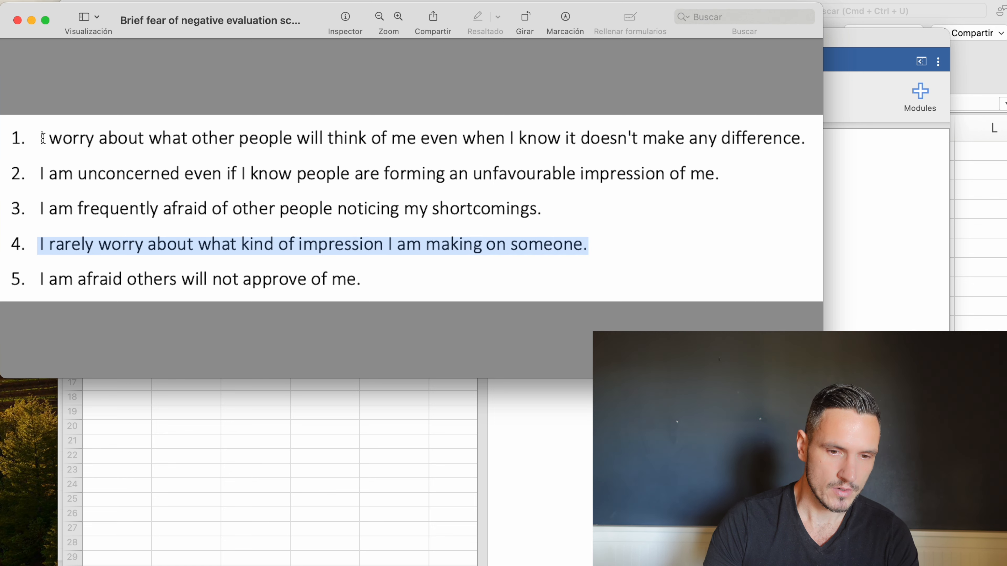
{"action": "left_click_drag", "start_coordinate": [40, 208], "coordinate": [73, 209]}
{"action": "left_click_drag", "start_coordinate": [40, 279], "coordinate": [77, 278]}
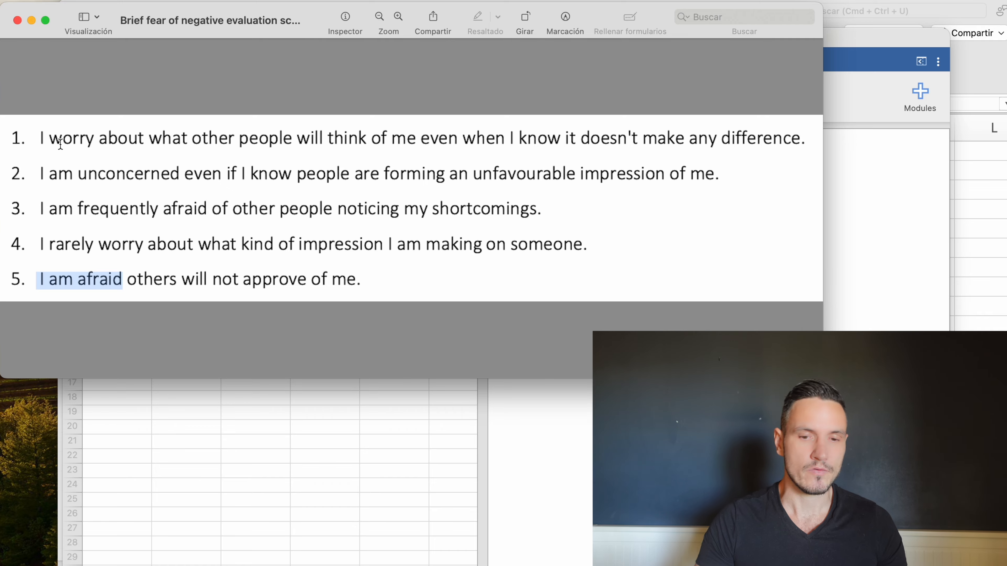
Switch to the Data workbook in Excel and examine the responses for Item 1 to Item 5
{"action": "key", "text": "ctrl+Up"}
{"action": "left_click", "coordinate": [242, 465]}
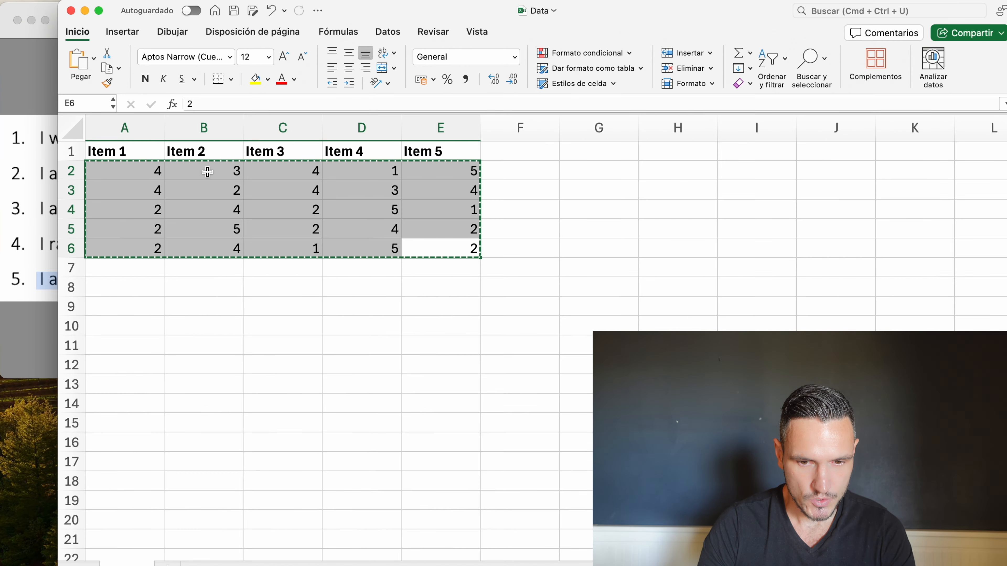
Switch to jamovi and open the Data Excel file from the computer
{"action": "left_click", "coordinate": [555, 191]}
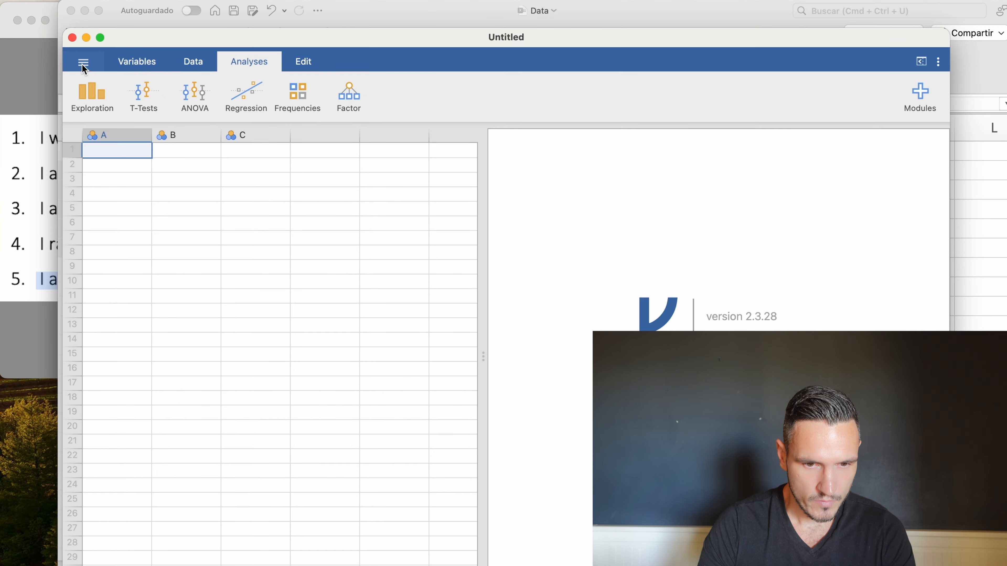
{"action": "left_click", "coordinate": [83, 63]}
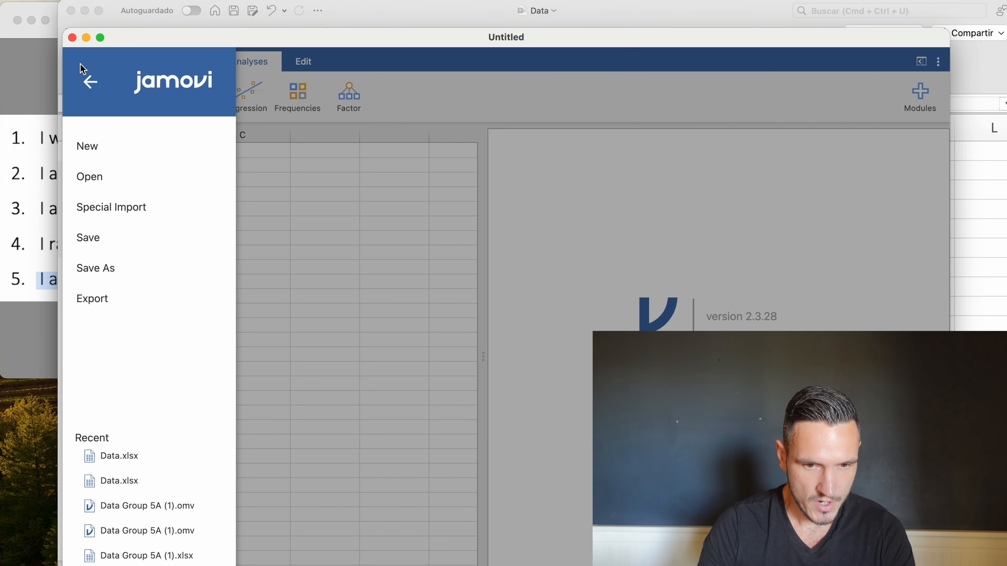
{"action": "left_click", "coordinate": [104, 177]}
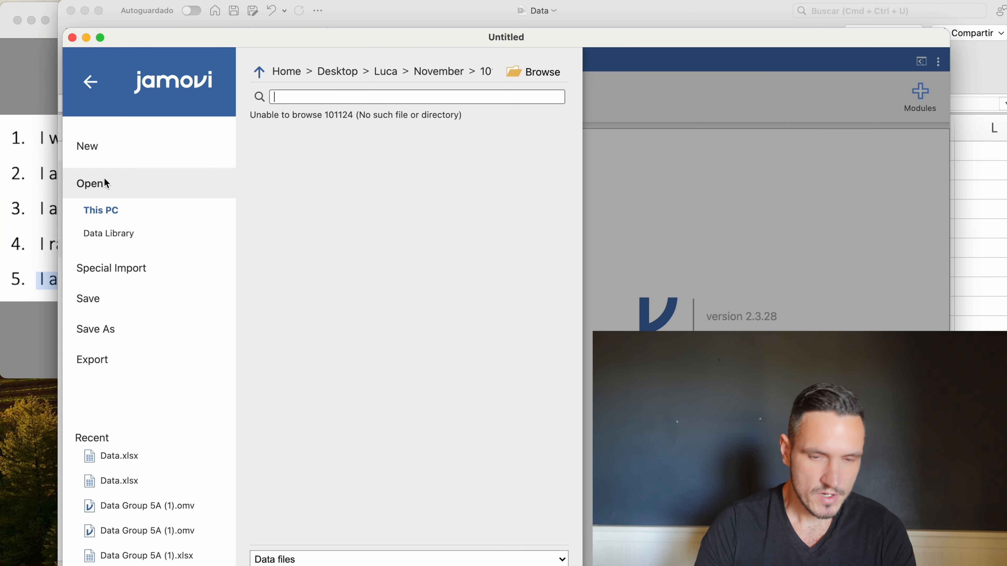
{"action": "left_click", "coordinate": [527, 77]}
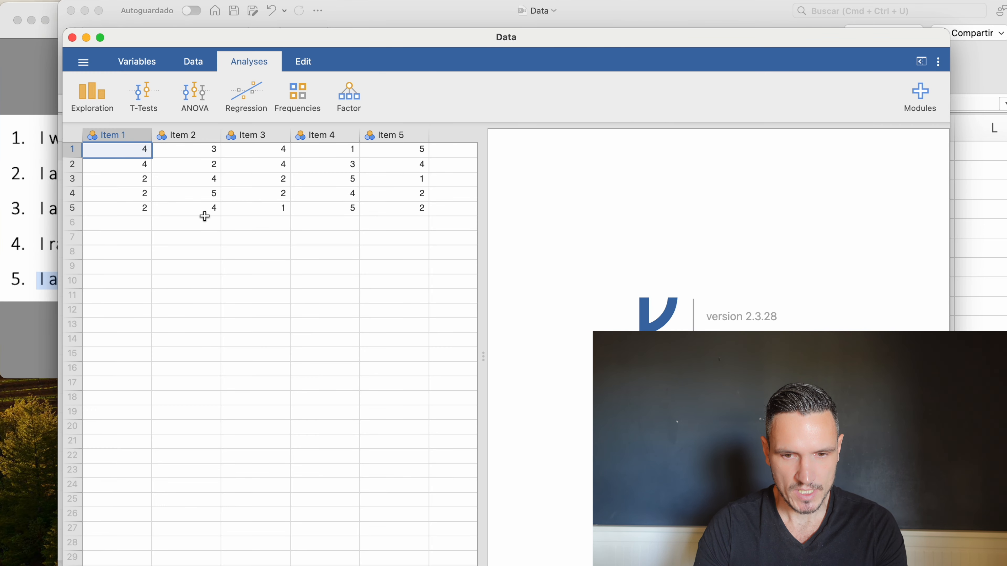
Create a Reliability Analysis and assign Item 1 through Item 5 as its items
{"action": "left_click", "coordinate": [360, 105]}
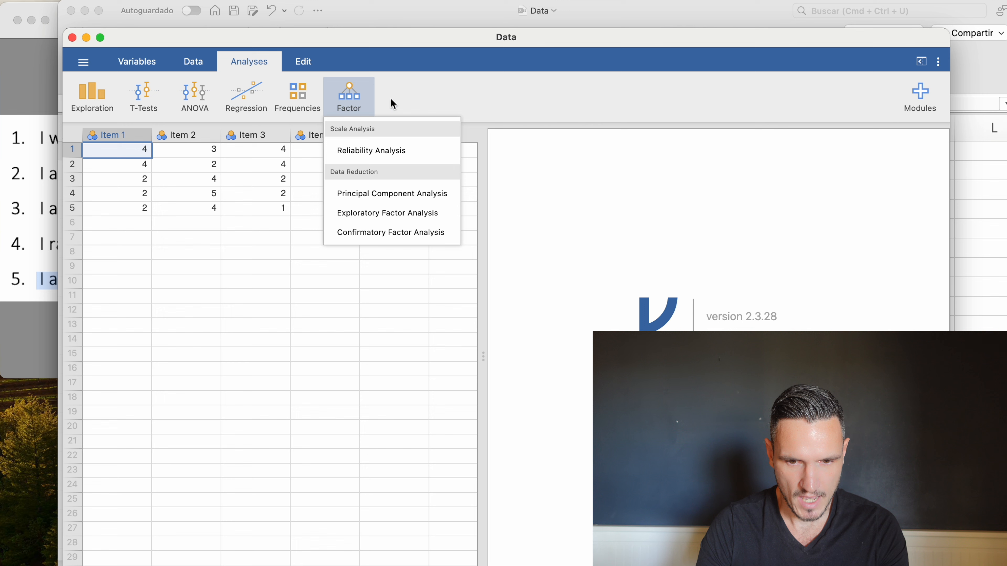
{"action": "left_click", "coordinate": [400, 152]}
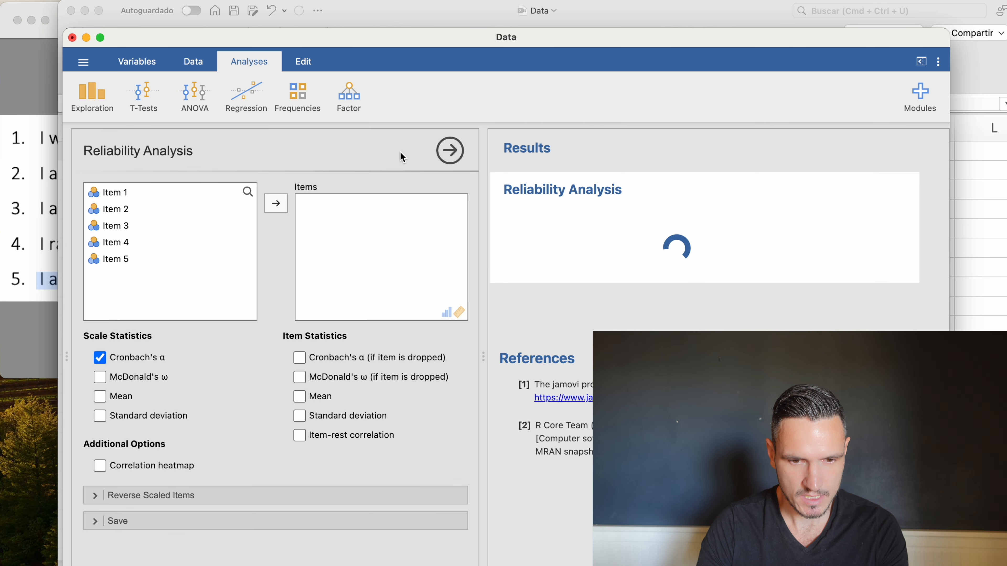
{"action": "left_click", "coordinate": [161, 198]}
{"action": "key", "text": "shift+Down"}
{"action": "key", "text": "shift+Down"}
{"action": "key", "text": "shift+Down"}
{"action": "key", "text": "shift+Down"}
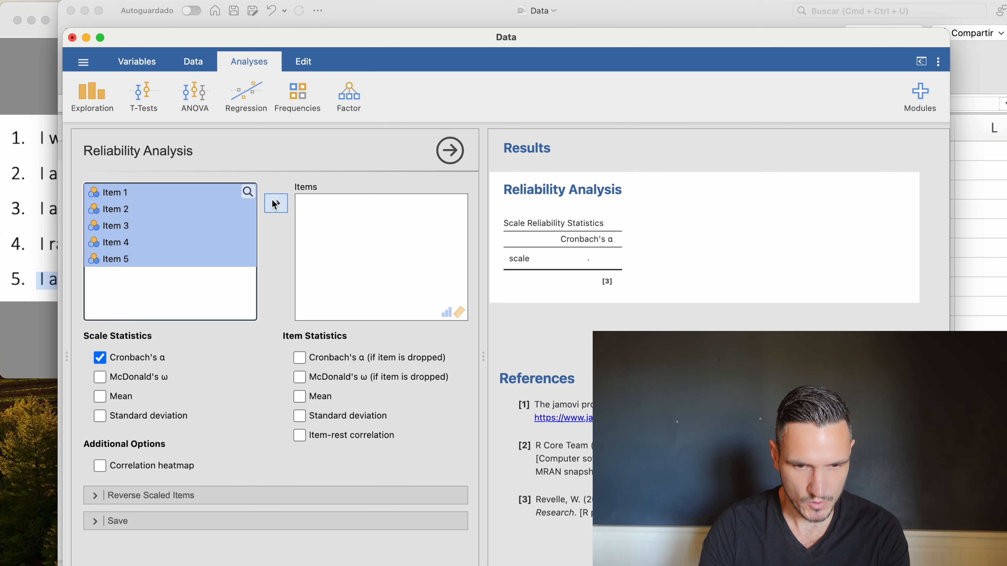
{"action": "left_click", "coordinate": [275, 207]}
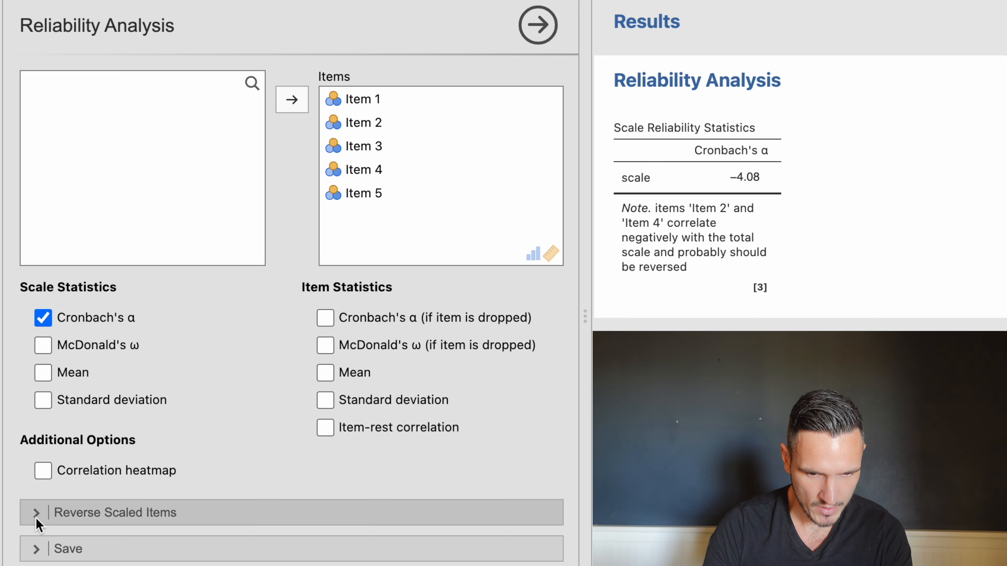
Set Item 2 and Item 4 as reverse scaled items in the reliability analysis
{"action": "left_click", "coordinate": [66, 518]}
{"action": "left_click", "coordinate": [65, 414]}
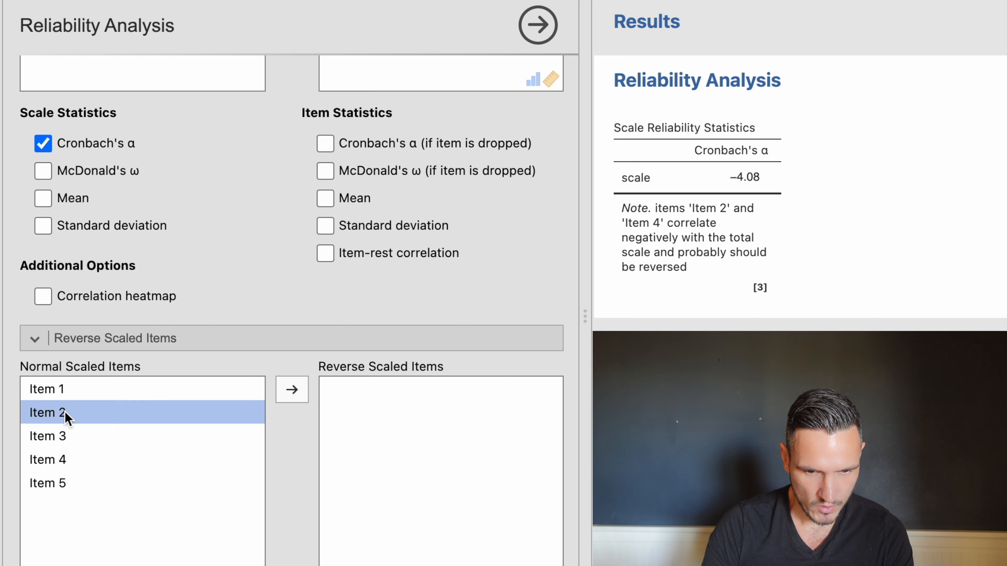
{"action": "left_click", "coordinate": [292, 390]}
{"action": "left_click", "coordinate": [93, 436]}
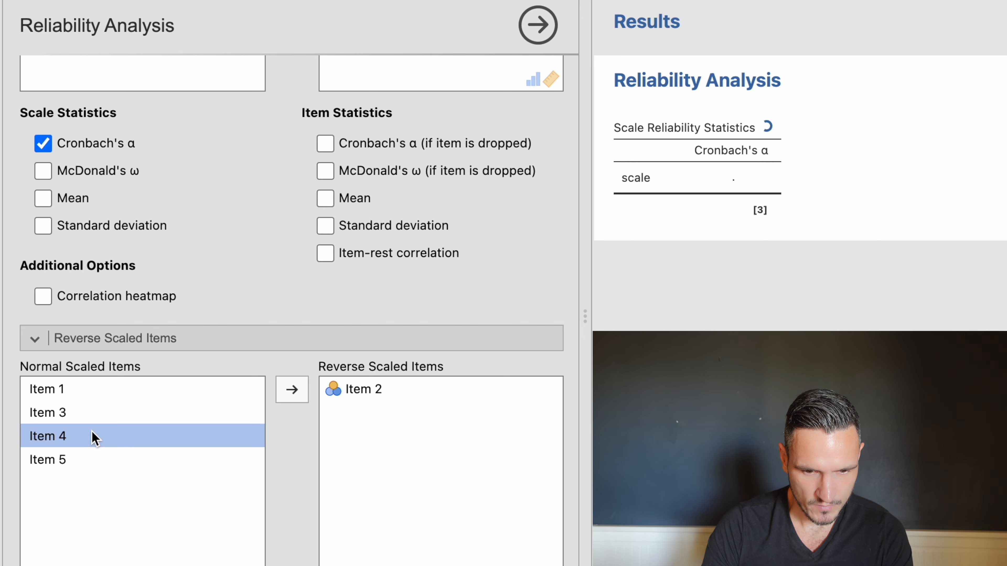
{"action": "left_click", "coordinate": [292, 390]}
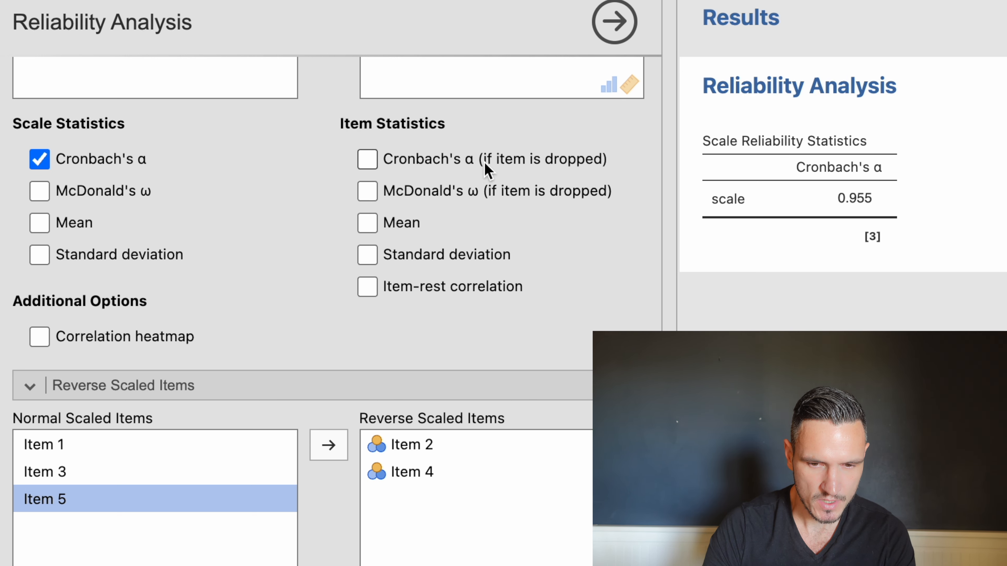
Add Cronbach's α (if item is dropped) to the item statistics and review the resulting table
{"action": "left_click", "coordinate": [368, 159]}
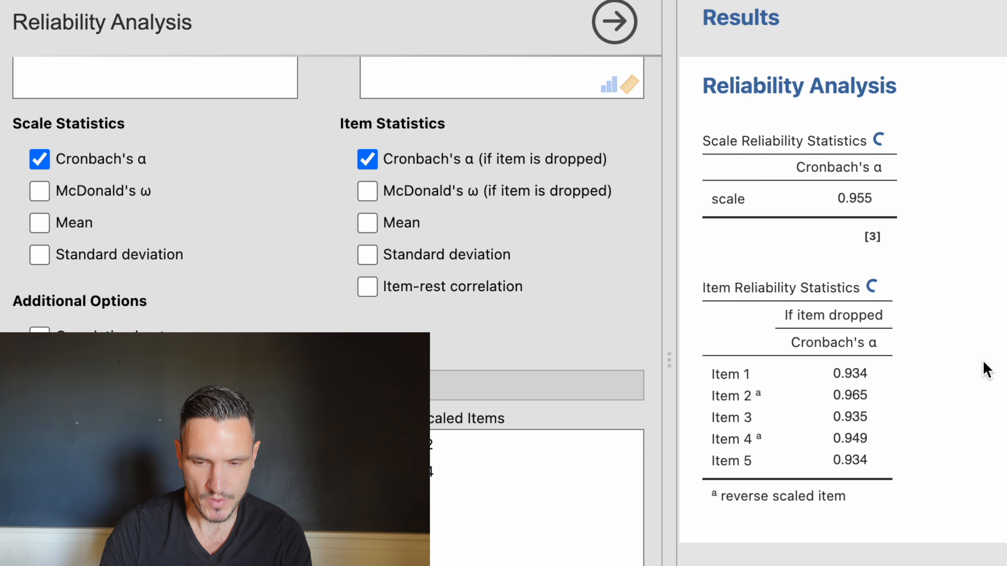
{"action": "scroll", "coordinate": [983, 368], "scroll_direction": "down", "scroll_amount": 1}
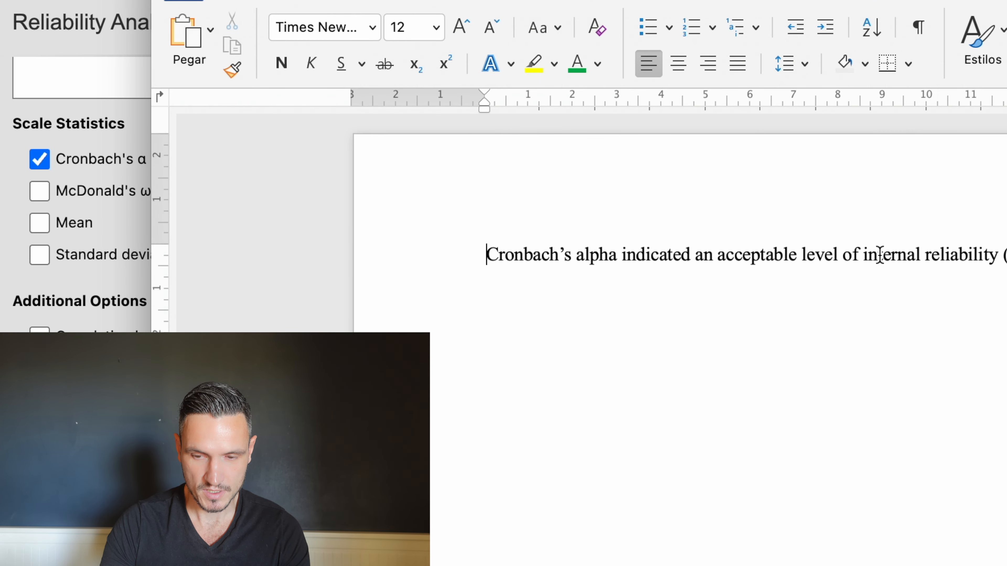
Examine the sentence reporting Cronbach's alpha in the Word document
{"action": "scroll", "coordinate": [936, 292], "scroll_direction": "up", "scroll_amount": 6}
{"action": "scroll", "coordinate": [936, 293], "scroll_direction": "down", "scroll_amount": 2}
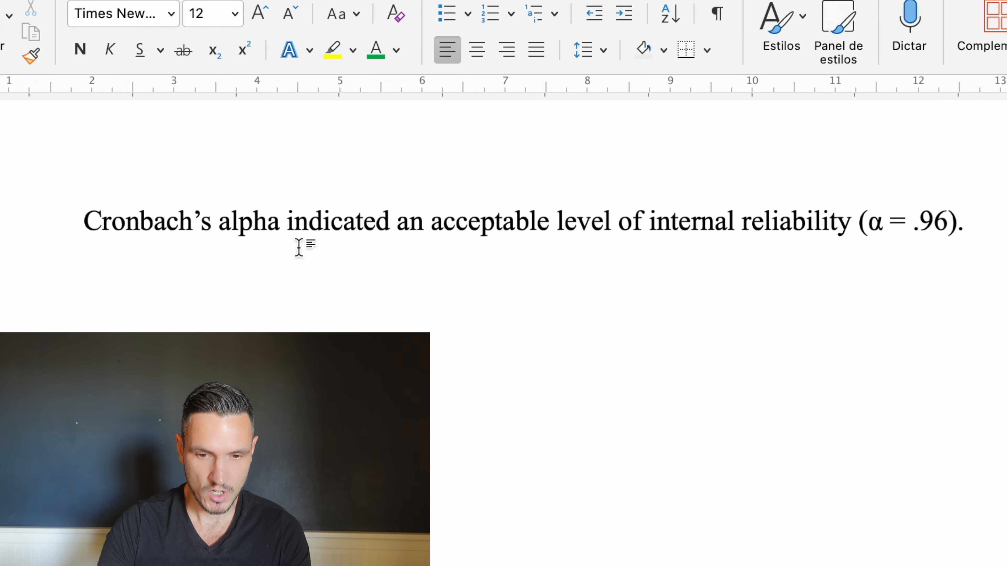